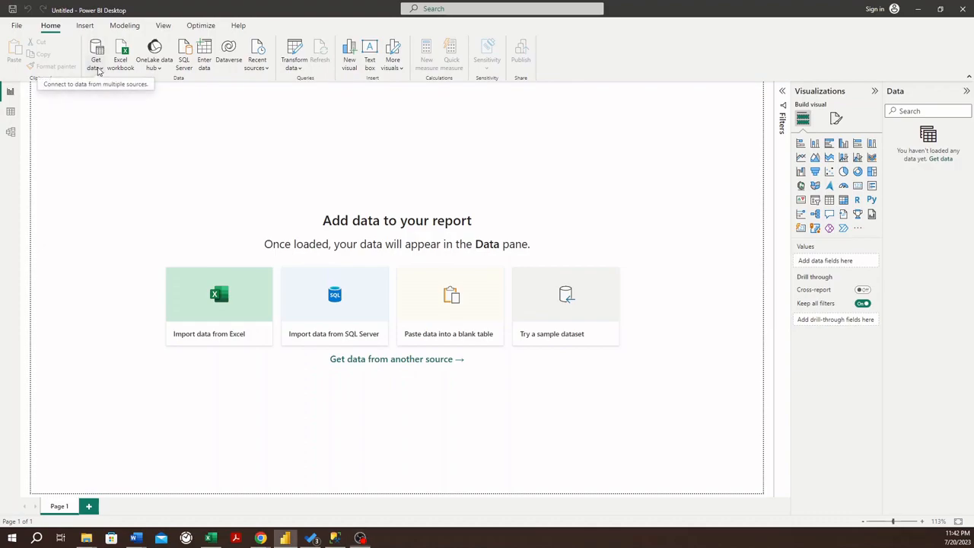
Step: Import the dataset_olympics CSV file from the Desktop's Datasets folder and open it for transformation
{"action": "left_click", "coordinate": [96, 68]}
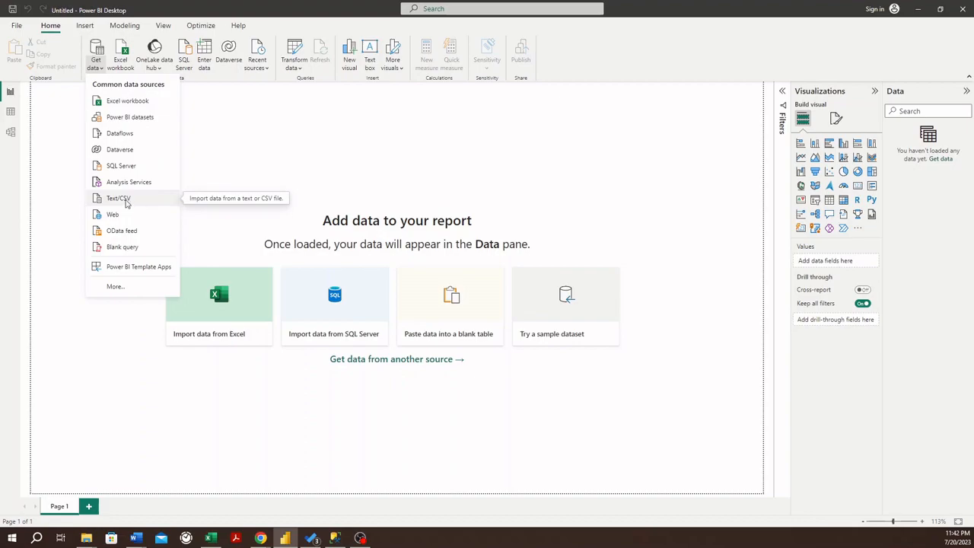
{"action": "left_click", "coordinate": [127, 203]}
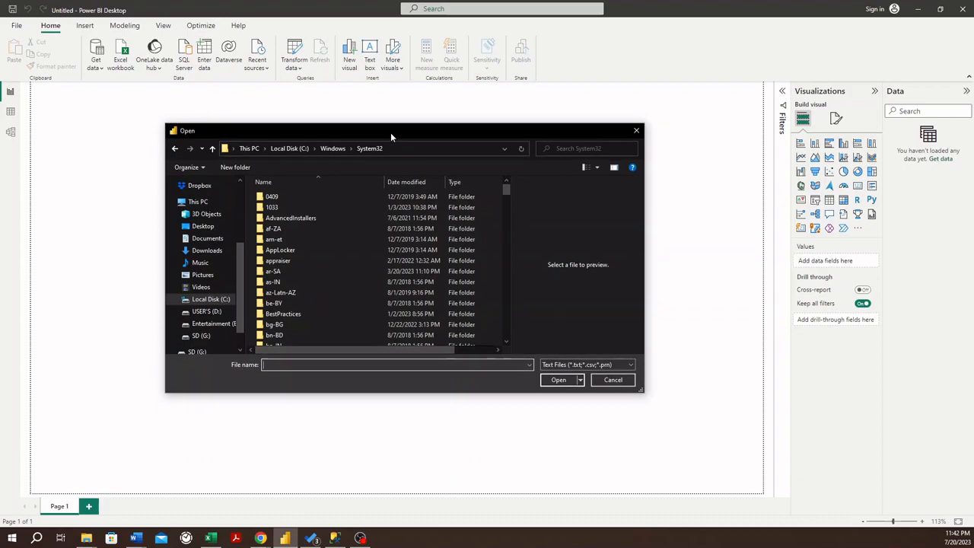
{"action": "left_click_drag", "start_coordinate": [390, 133], "coordinate": [394, 152]}
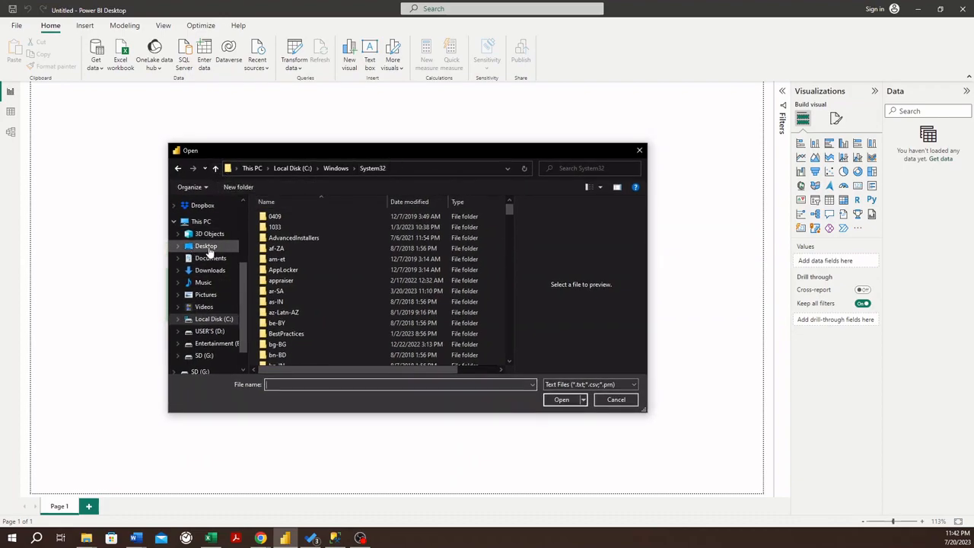
{"action": "left_click", "coordinate": [206, 246]}
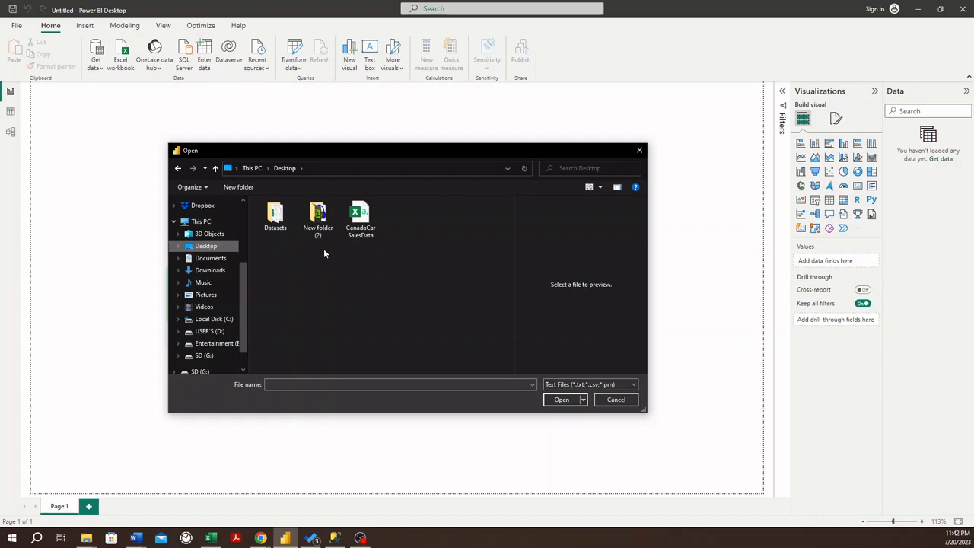
{"action": "double_click", "coordinate": [279, 216]}
{"action": "left_click", "coordinate": [286, 217]}
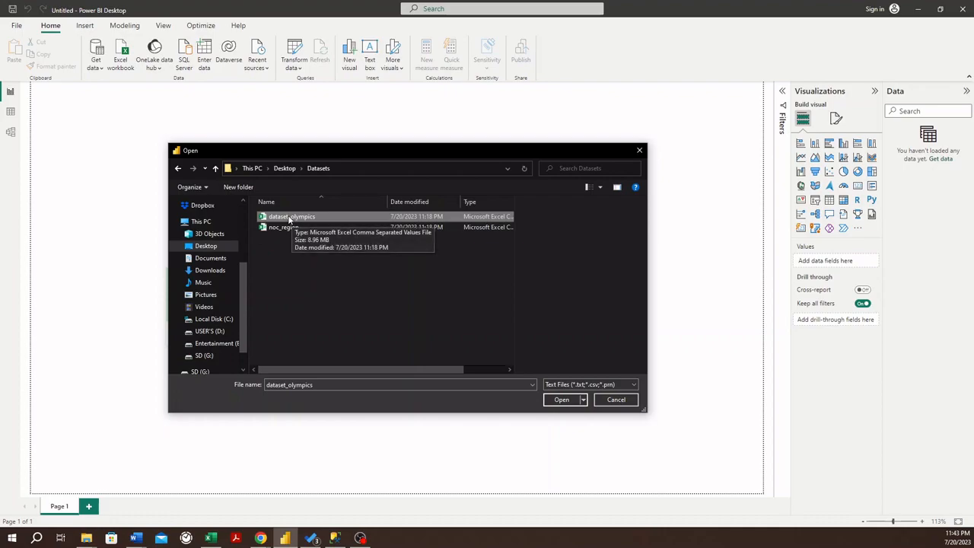
{"action": "left_click", "coordinate": [285, 220]}
{"action": "left_click", "coordinate": [328, 215]}
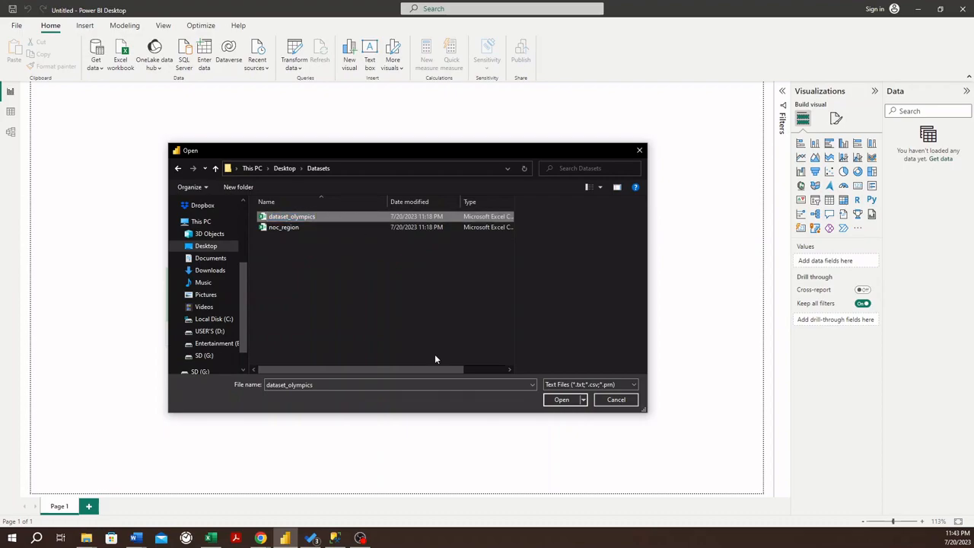
{"action": "left_click", "coordinate": [564, 401]}
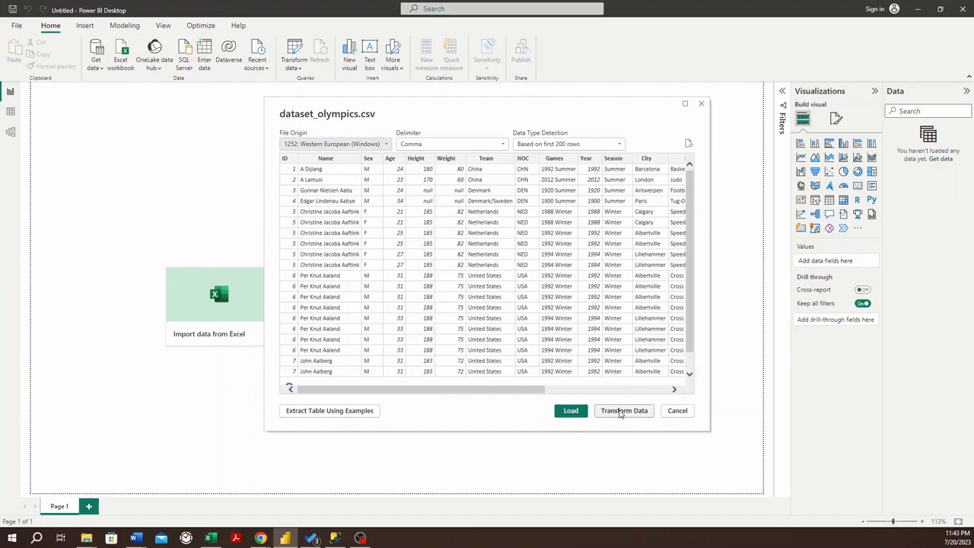
{"action": "left_click", "coordinate": [622, 413]}
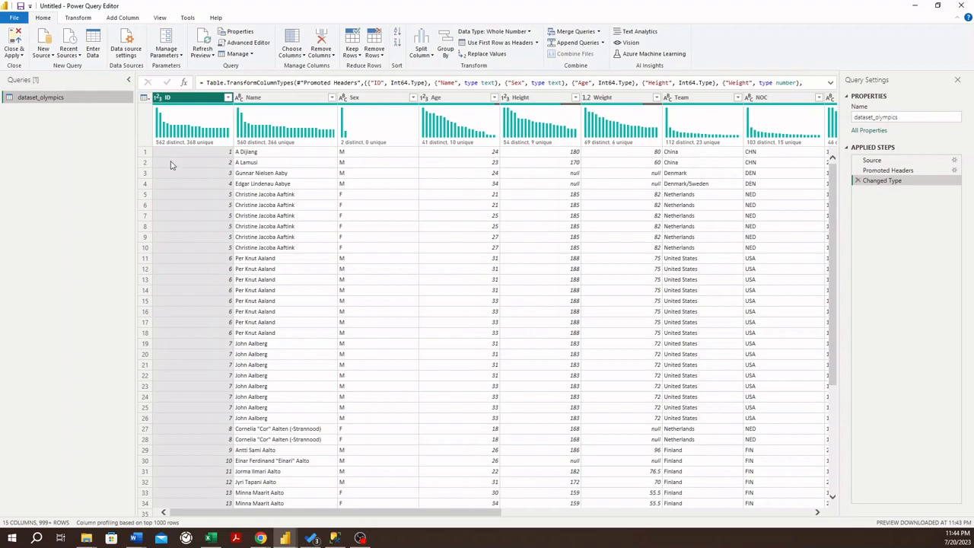
{"action": "left_click", "coordinate": [200, 98]}
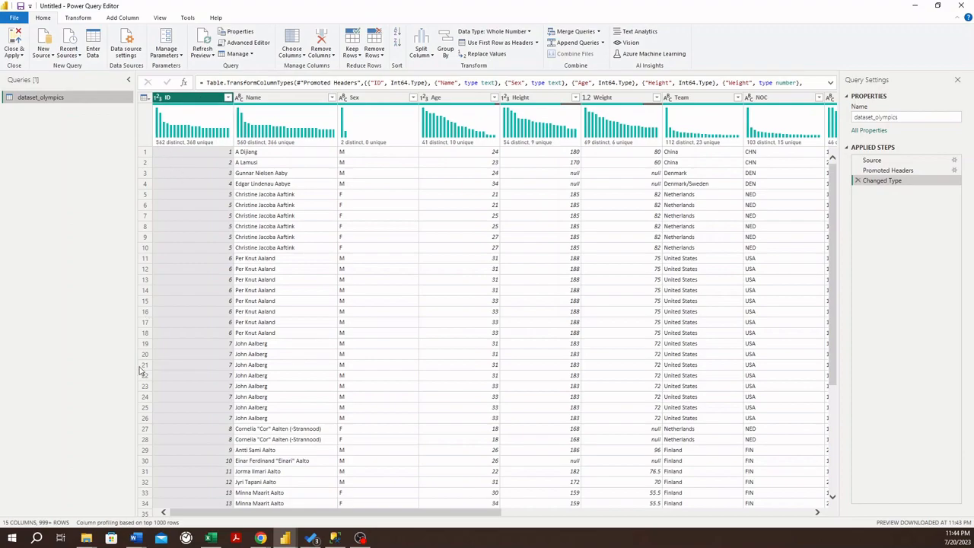
{"action": "left_click", "coordinate": [129, 522]}
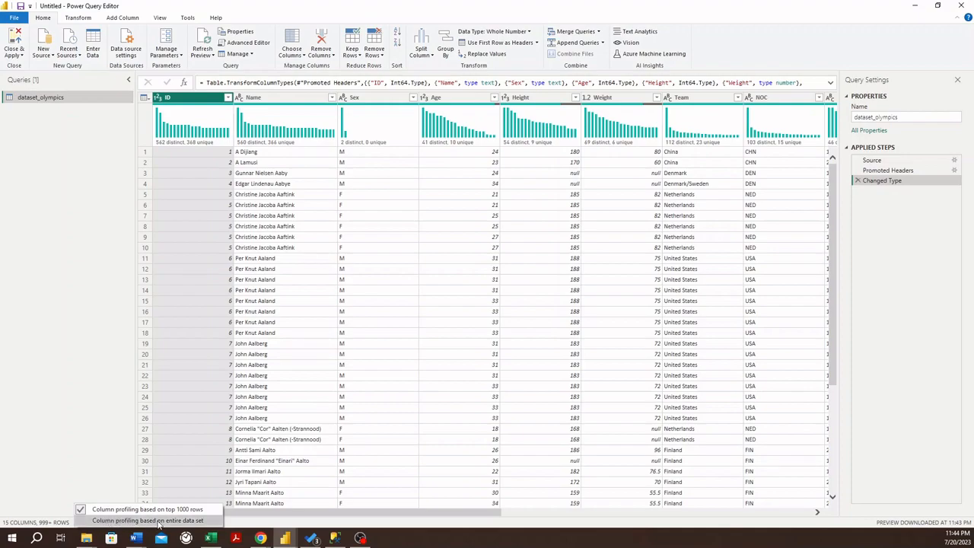
{"action": "left_click", "coordinate": [30, 404]}
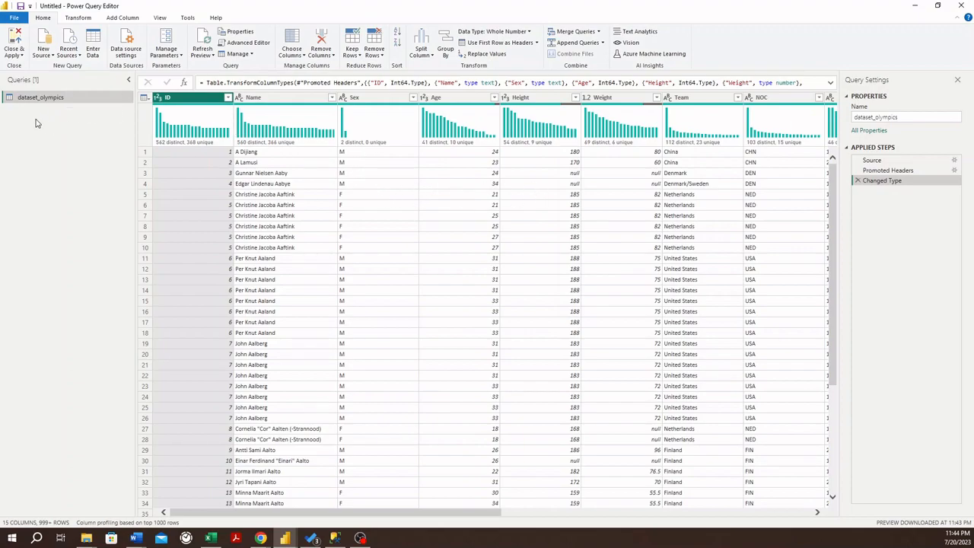
Step: Close the Power Query Editor, load the olympics data into the report and view the table's fields
{"action": "left_click", "coordinate": [12, 55]}
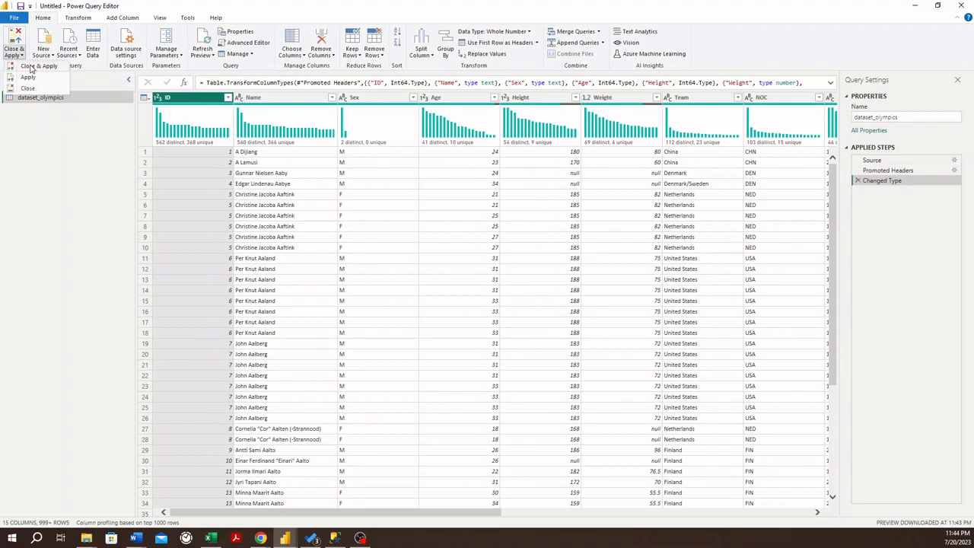
{"action": "left_click", "coordinate": [27, 89]}
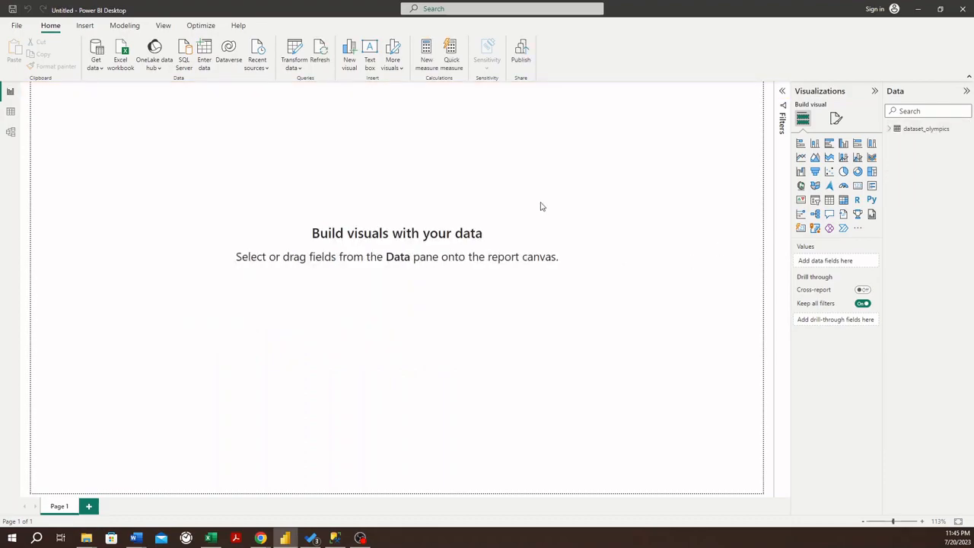
{"action": "left_click", "coordinate": [890, 129]}
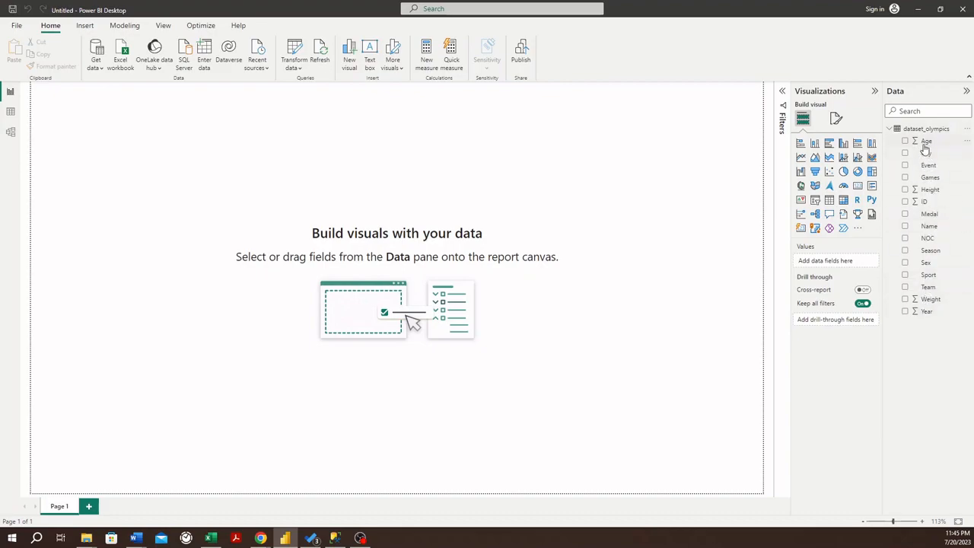
{"action": "left_click", "coordinate": [889, 129]}
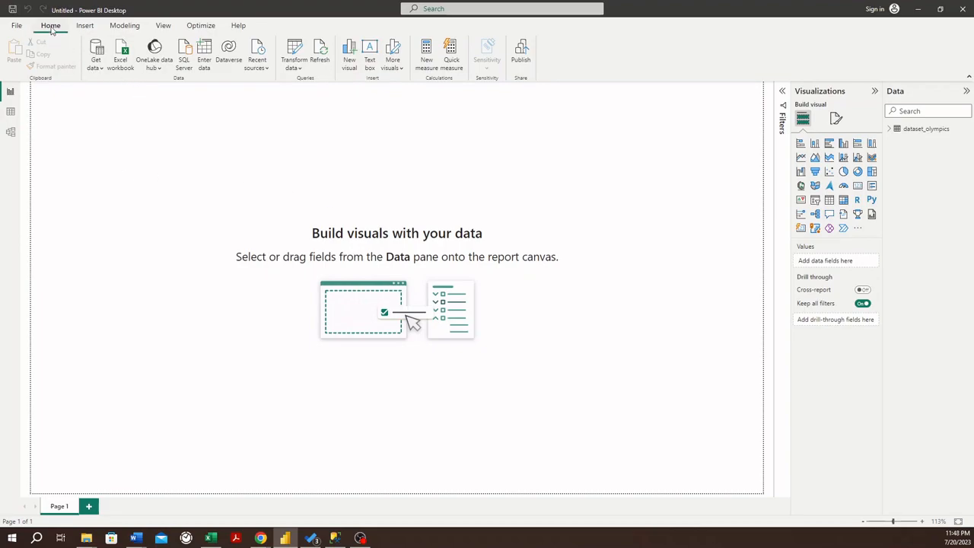
Step: Connect to the SQL Server DESKTOP-1657266 and its database AdventureWorksDW2019 in Import mode
{"action": "left_click", "coordinate": [96, 68]}
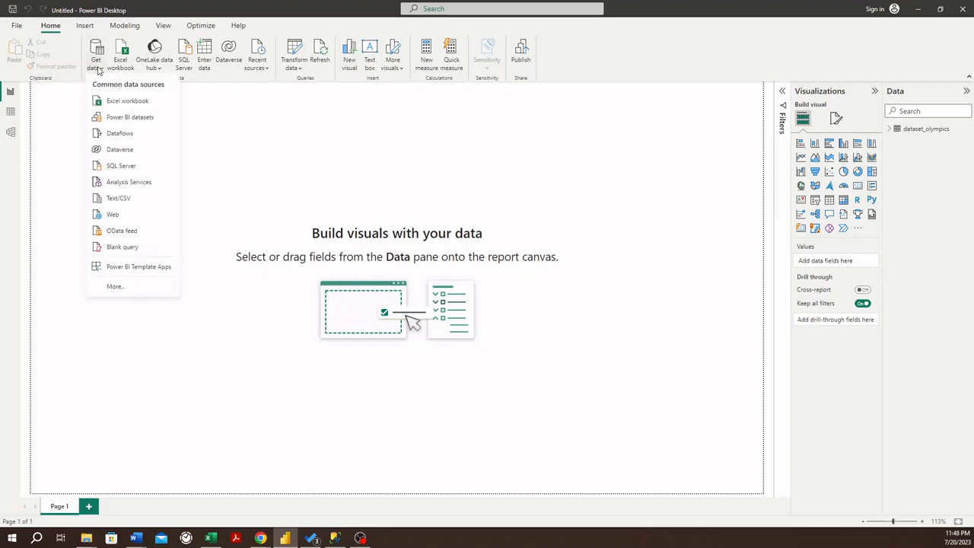
{"action": "left_click", "coordinate": [127, 168]}
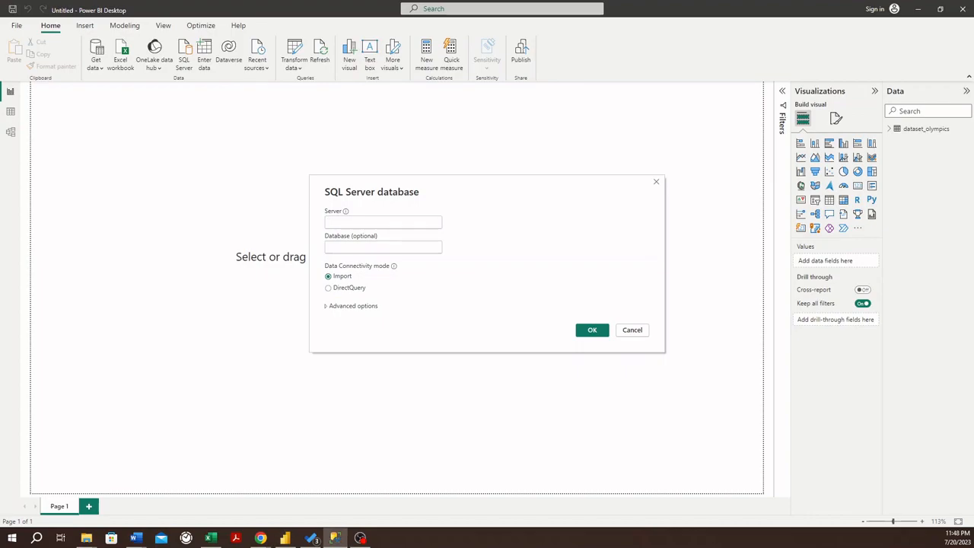
{"action": "left_click", "coordinate": [384, 221]}
{"action": "type", "text": "DESKTOP-1657266"}
{"action": "left_click", "coordinate": [374, 248]}
{"action": "left_click", "coordinate": [359, 248]}
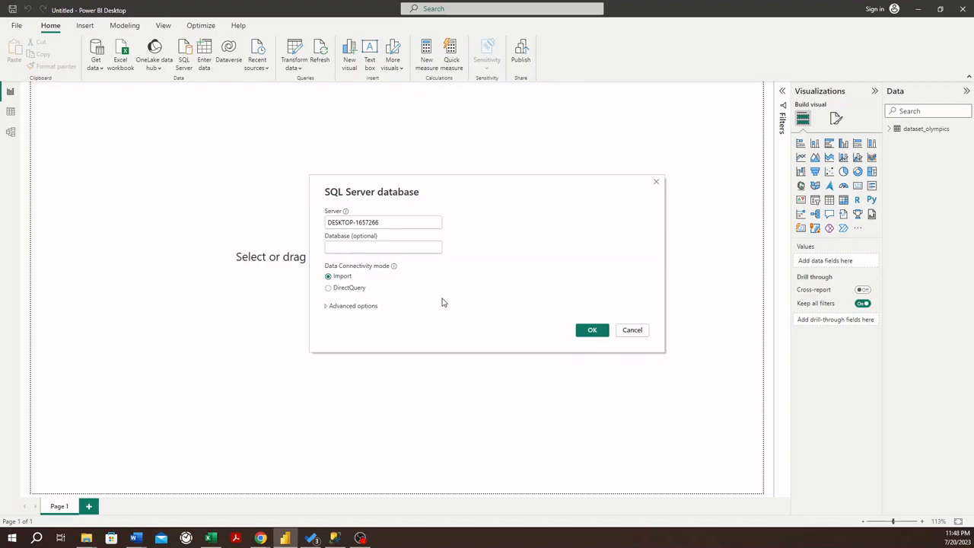
{"action": "type", "text": "AdventureWorksDW2019"}
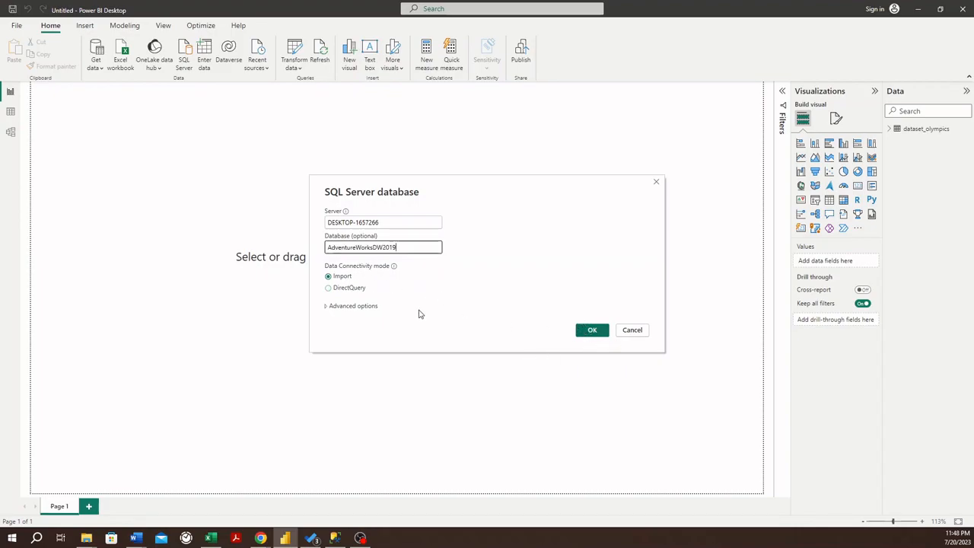
{"action": "left_click", "coordinate": [592, 331]}
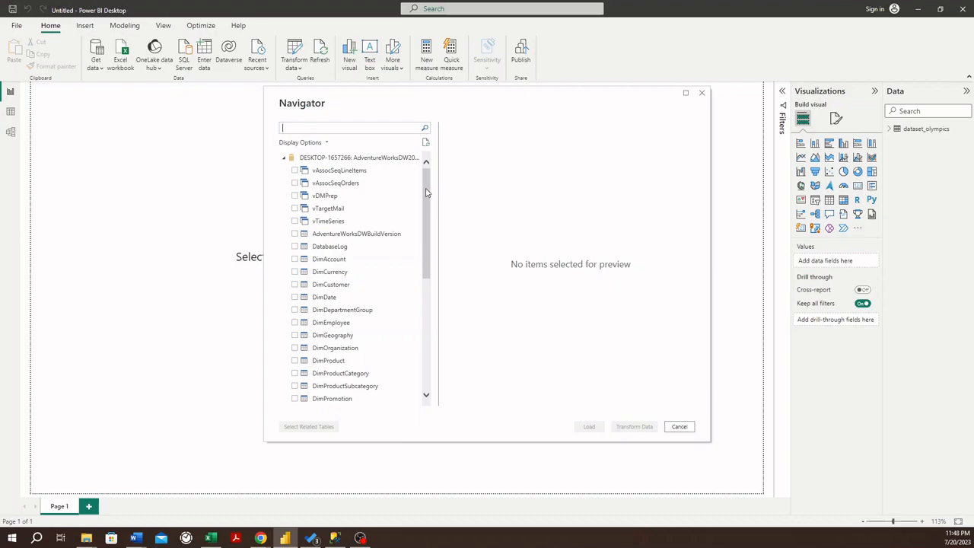
Step: Look through the database's tables and select DimAccount, DimCurrency, DimCustomer and DimDepartmentGroup
{"action": "scroll", "coordinate": [427, 198], "scroll_direction": "down", "scroll_amount": 1}
{"action": "left_click_drag", "start_coordinate": [427, 203], "coordinate": [428, 182]}
{"action": "scroll", "coordinate": [430, 193], "scroll_direction": "down", "scroll_amount": 2}
{"action": "scroll", "coordinate": [430, 193], "scroll_direction": "up", "scroll_amount": 2}
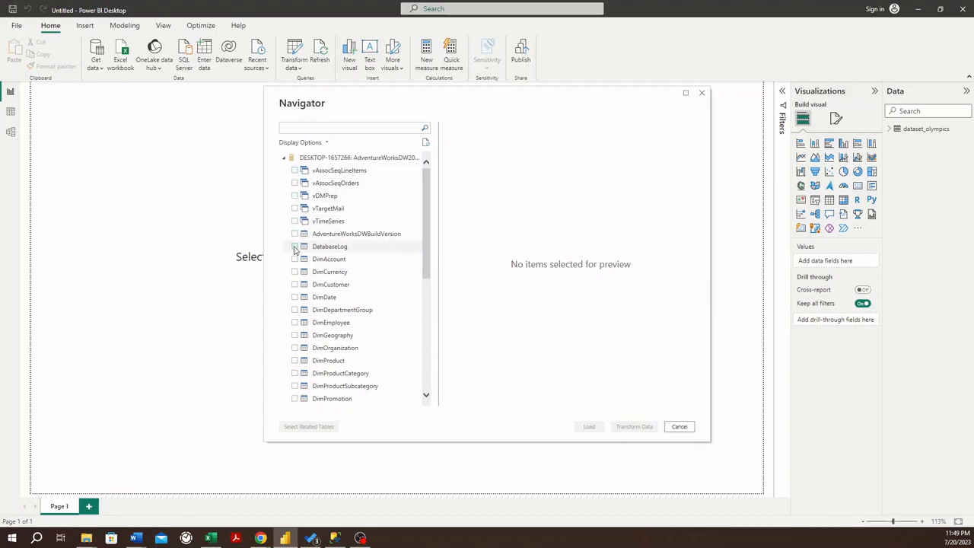
{"action": "left_click", "coordinate": [294, 259]}
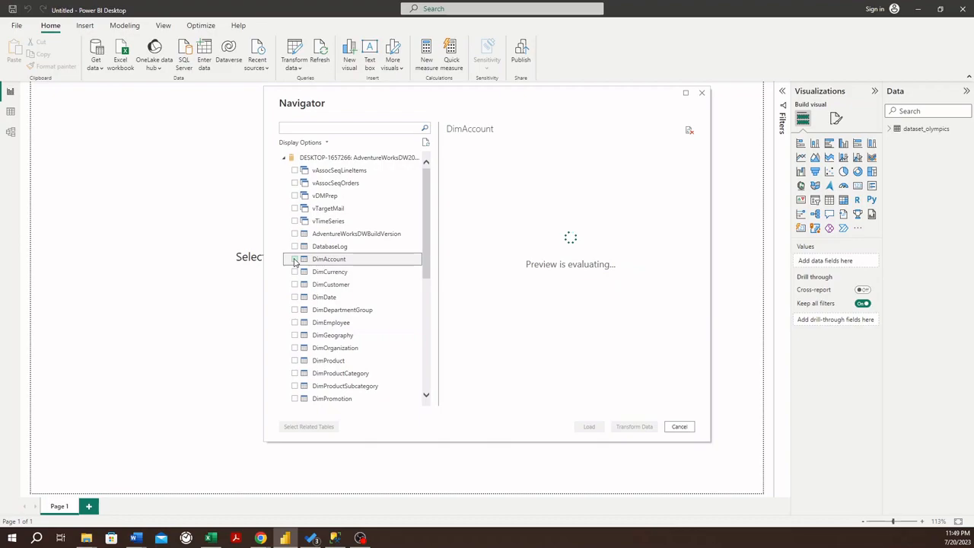
{"action": "left_click", "coordinate": [295, 271]}
{"action": "left_click", "coordinate": [295, 284]}
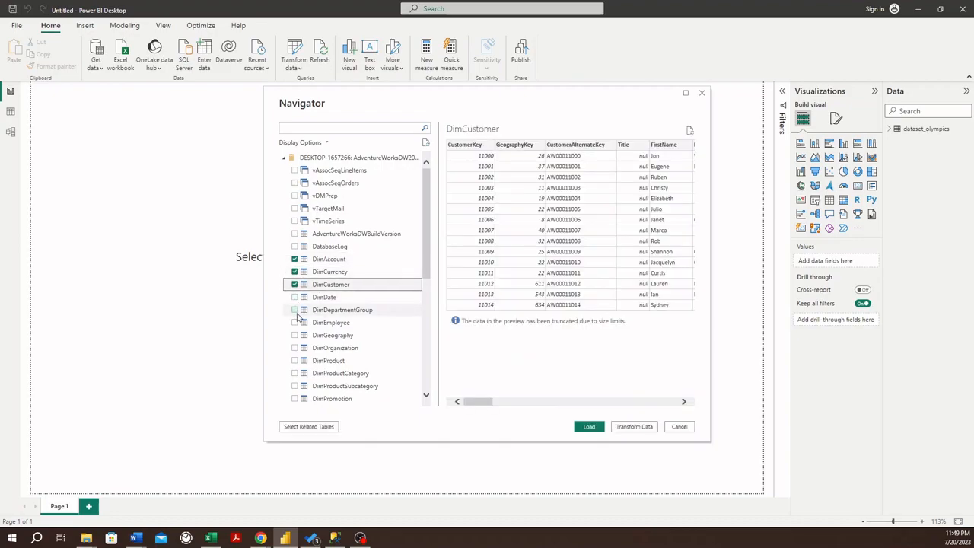
{"action": "left_click", "coordinate": [298, 314]}
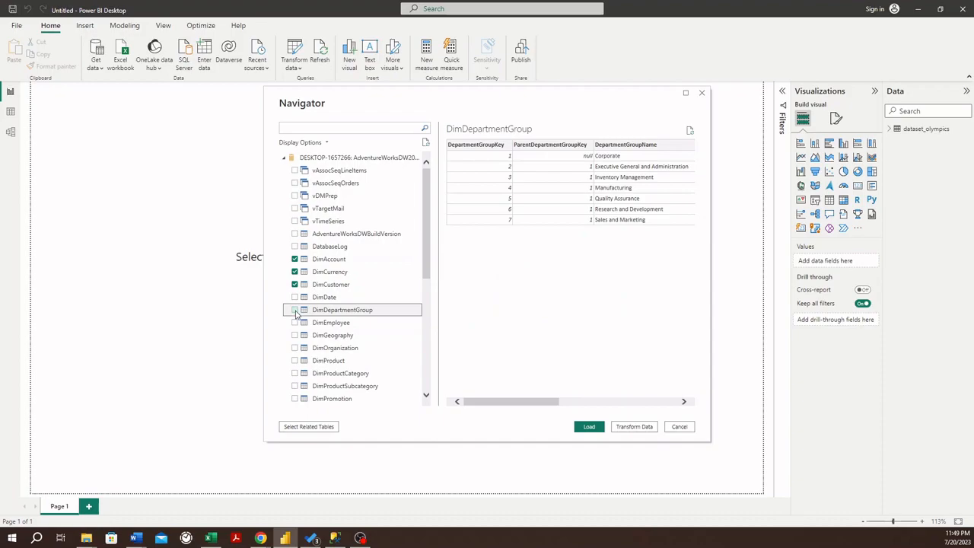
{"action": "left_click", "coordinate": [295, 311]}
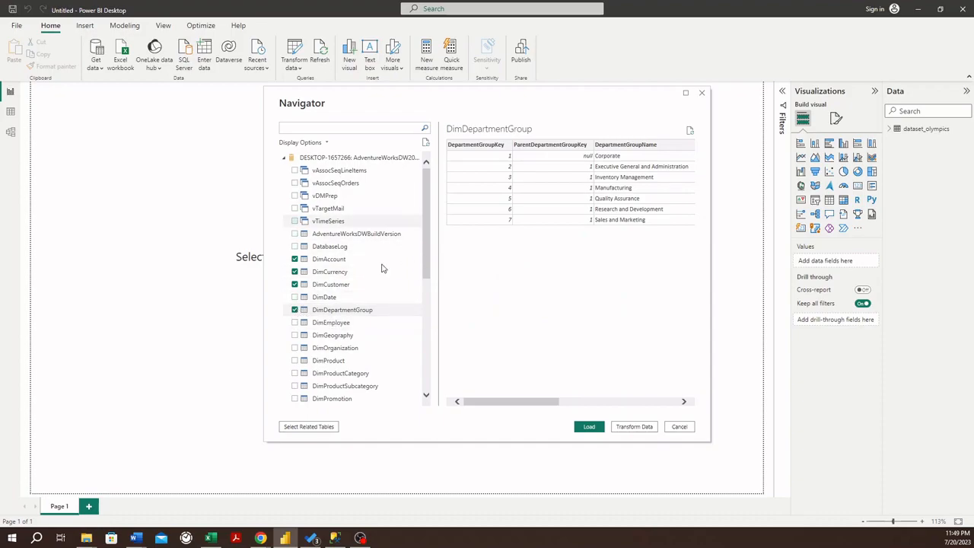
Step: Add the FactCallCenter and FactFinance tables to the selection
{"action": "left_click_drag", "start_coordinate": [428, 207], "coordinate": [426, 293]}
{"action": "left_click", "coordinate": [294, 281]}
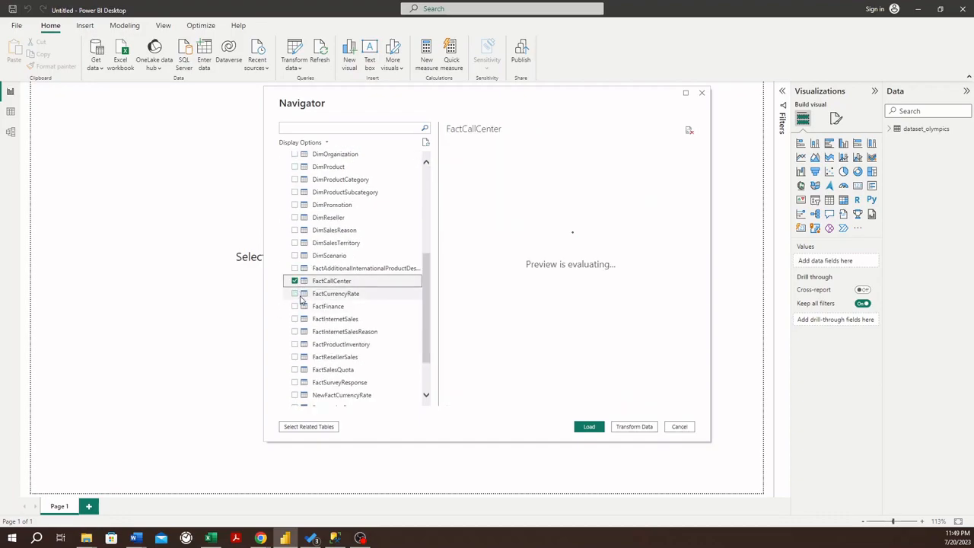
{"action": "left_click", "coordinate": [295, 306]}
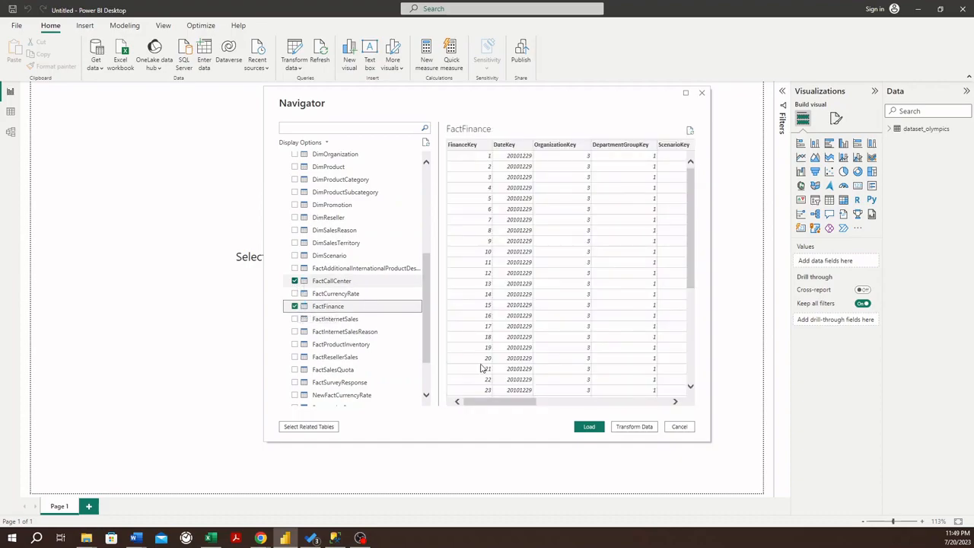
Step: Open the selected tables for transformation, and close the query editor while applying the changes to the report
{"action": "left_click", "coordinate": [634, 428]}
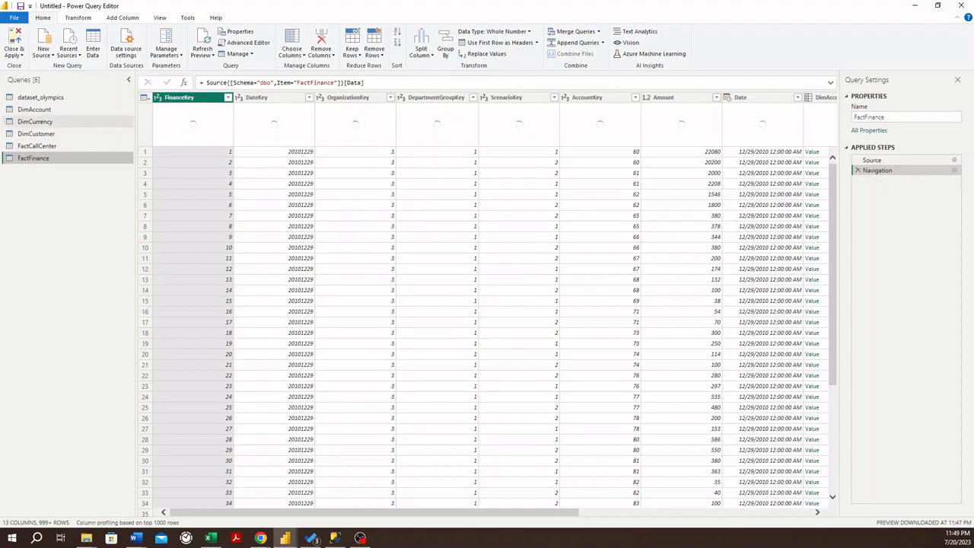
{"action": "left_click", "coordinate": [20, 58]}
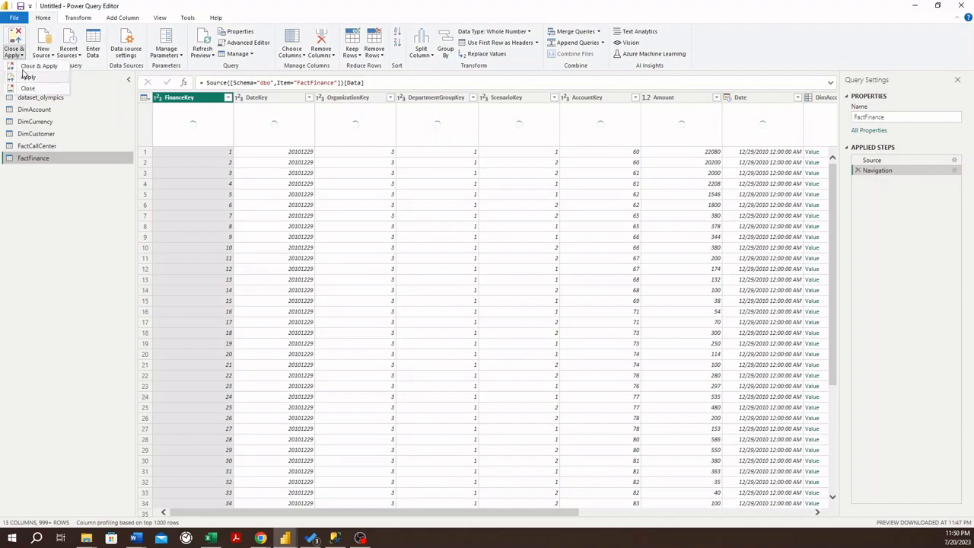
{"action": "left_click", "coordinate": [38, 70]}
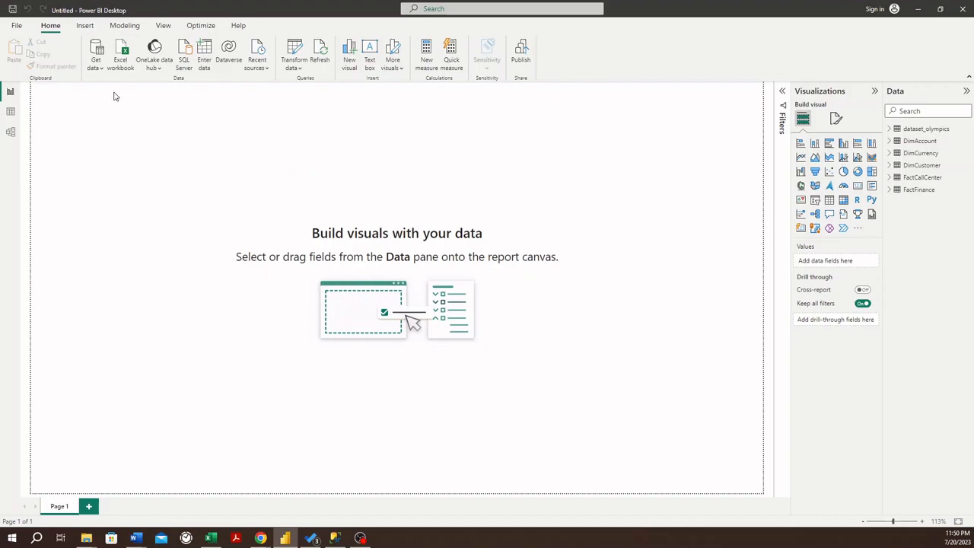
Step: Start a new SQL Server database connection with server DESKTOP-1657266 and database AdventureWorksDW2019
{"action": "left_click", "coordinate": [98, 70]}
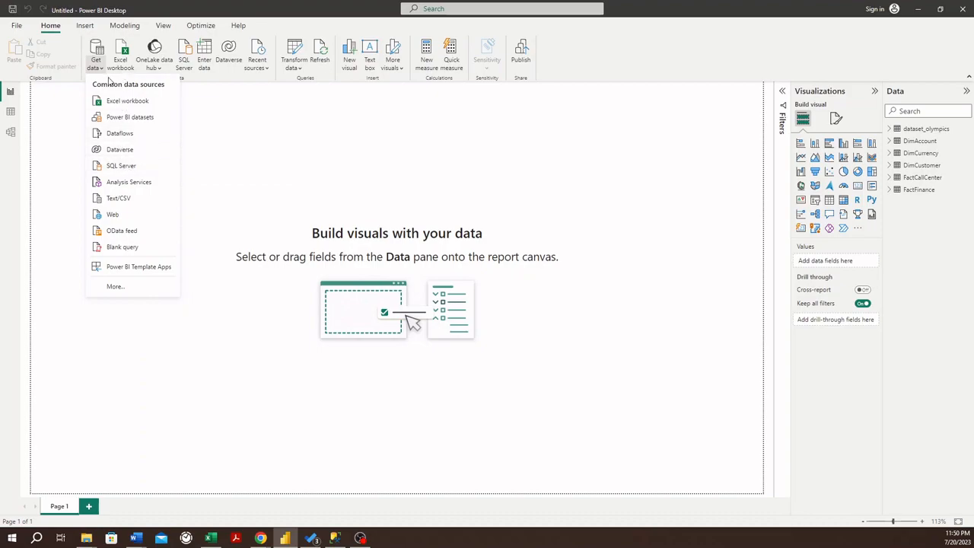
{"action": "left_click", "coordinate": [126, 166]}
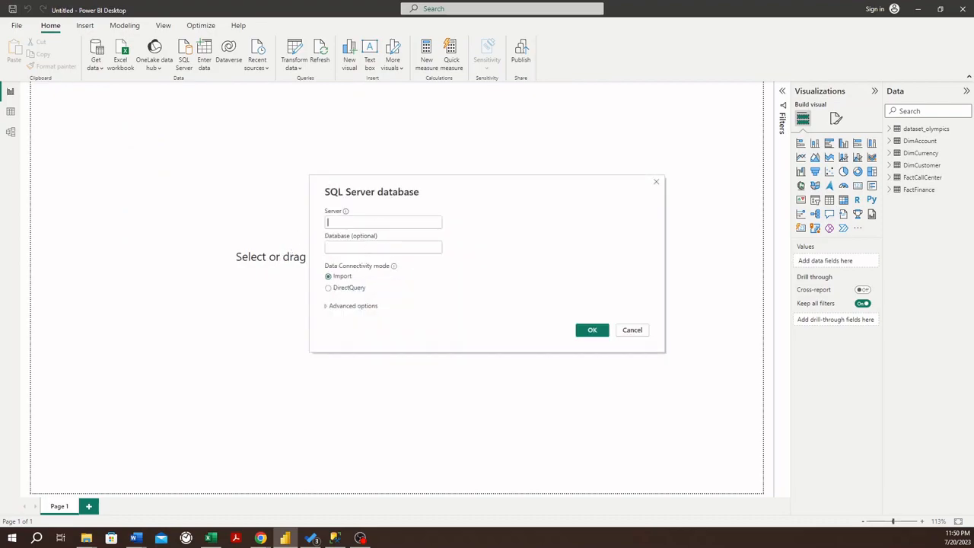
{"action": "key", "text": "alt+Tab"}
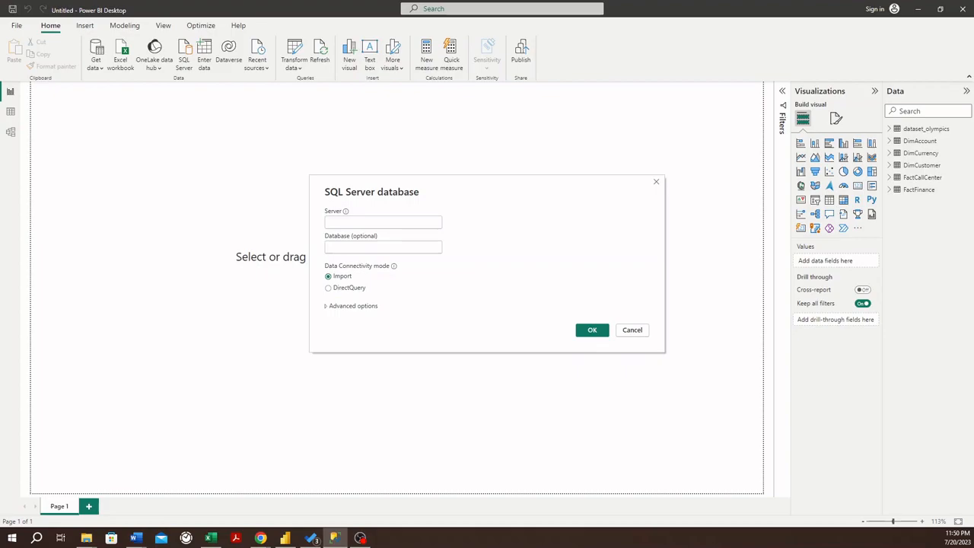
{"action": "left_click", "coordinate": [365, 221]}
{"action": "type", "text": "DESKTOP-1657266"}
{"action": "left_click", "coordinate": [357, 247]}
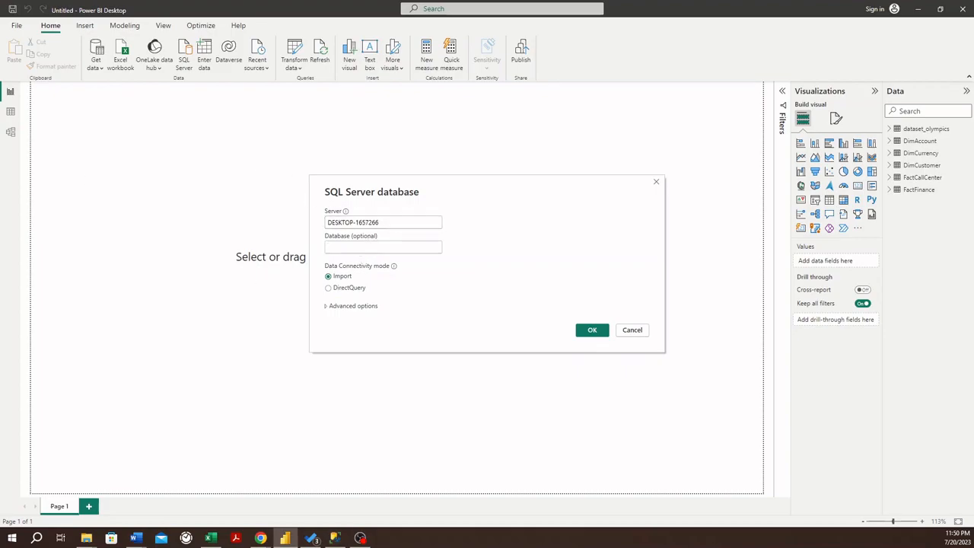
{"action": "key", "text": "alt+Tab"}
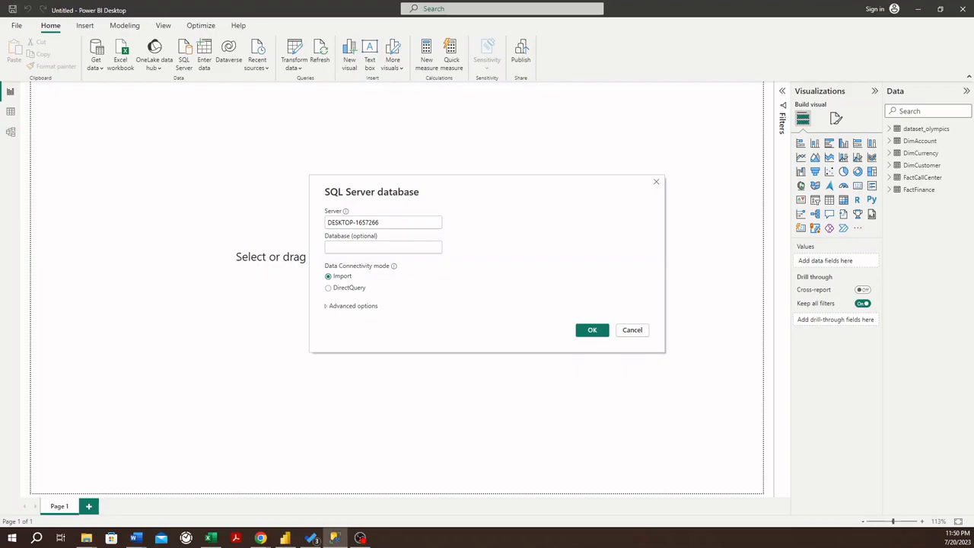
{"action": "left_click", "coordinate": [402, 247]}
{"action": "type", "text": "AdventureWorksDW2019"}
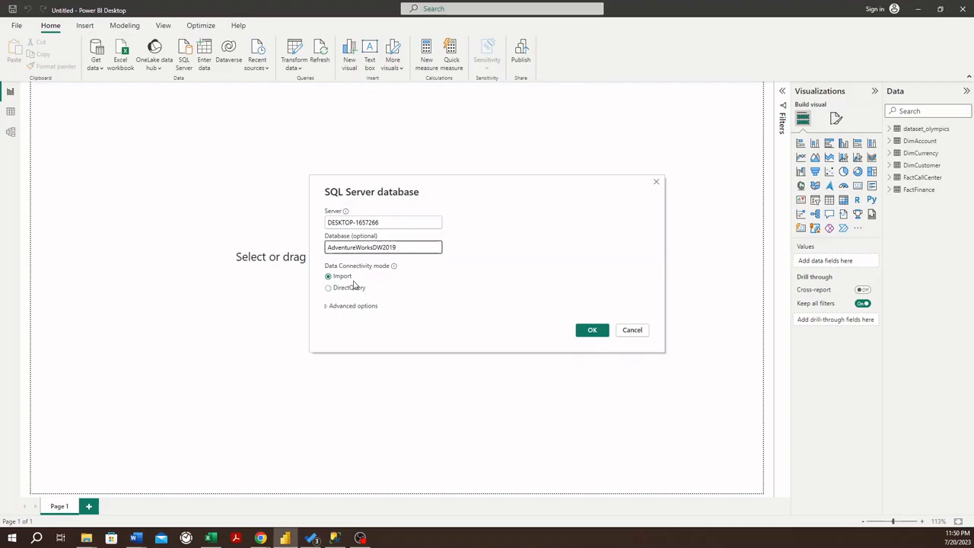
{"action": "left_click", "coordinate": [367, 220]}
{"action": "key", "text": "ctrl+a"}
{"action": "key", "text": "Tab"}
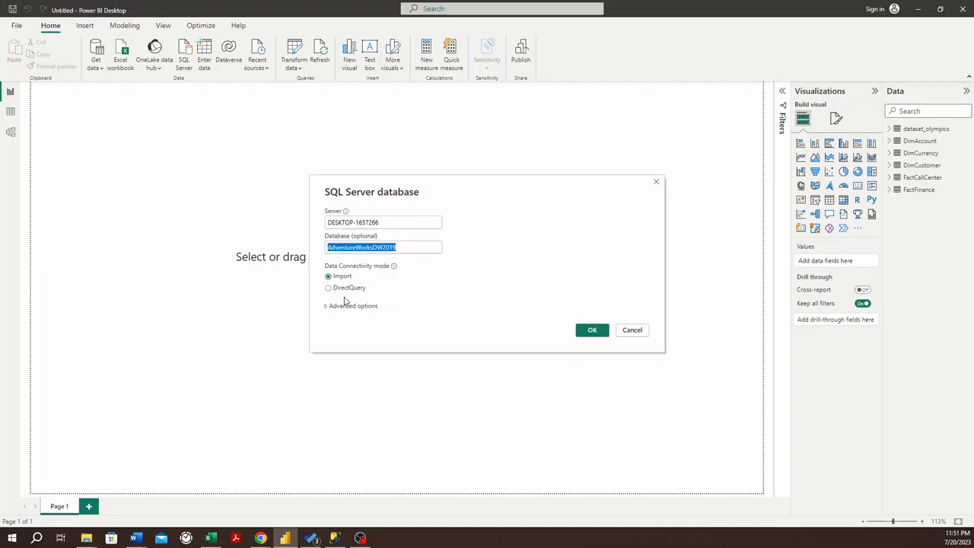
Step: Expand the connection's advanced options and enter the SQL statement SELECT * FROM DimAccount
{"action": "left_click_drag", "start_coordinate": [492, 185], "coordinate": [481, 163]}
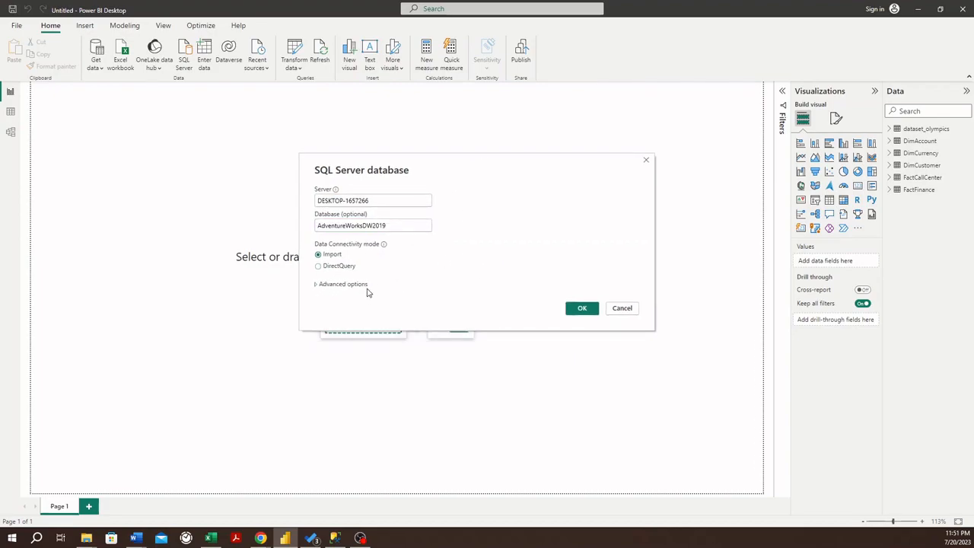
{"action": "left_click", "coordinate": [316, 286]}
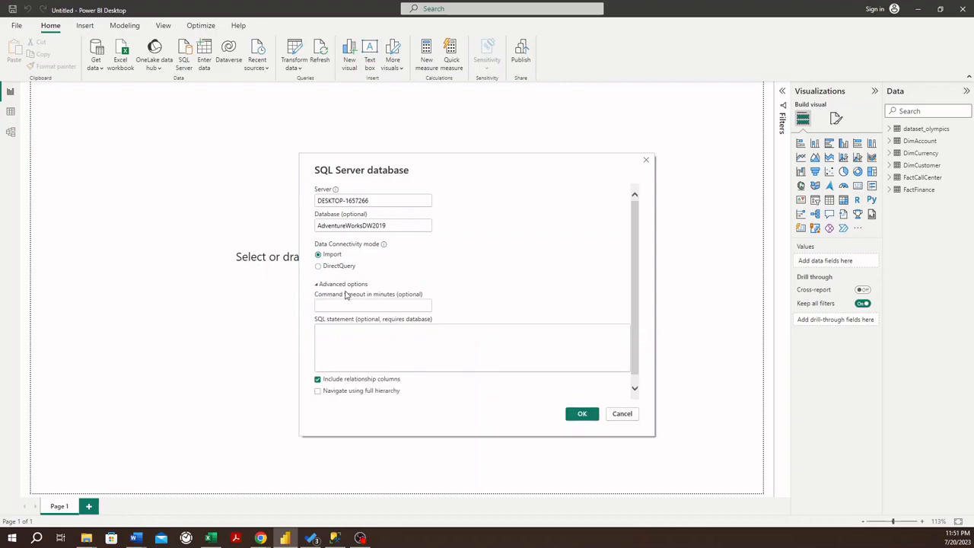
{"action": "left_click", "coordinate": [345, 332]}
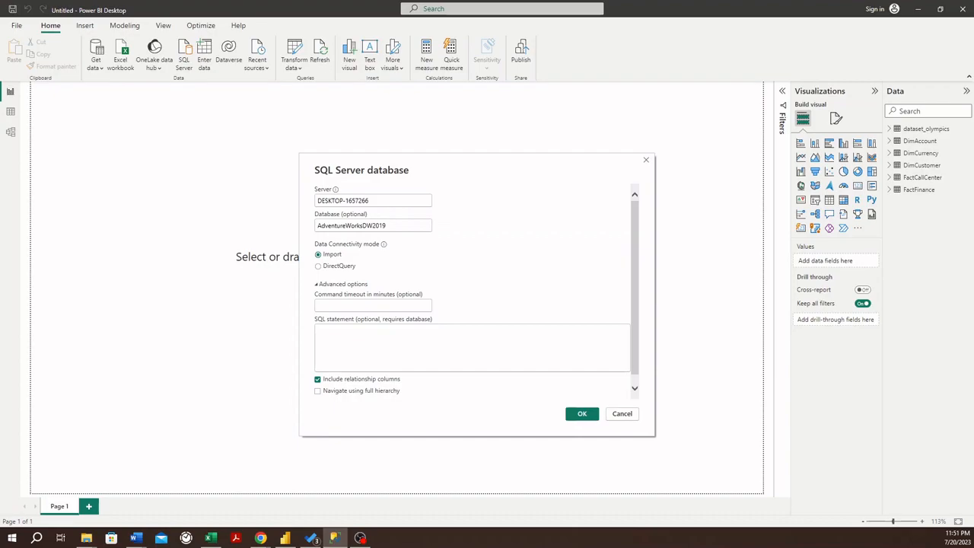
{"action": "left_click", "coordinate": [407, 330]}
{"action": "type", "text": "SELECT * FROM DimAccount"}
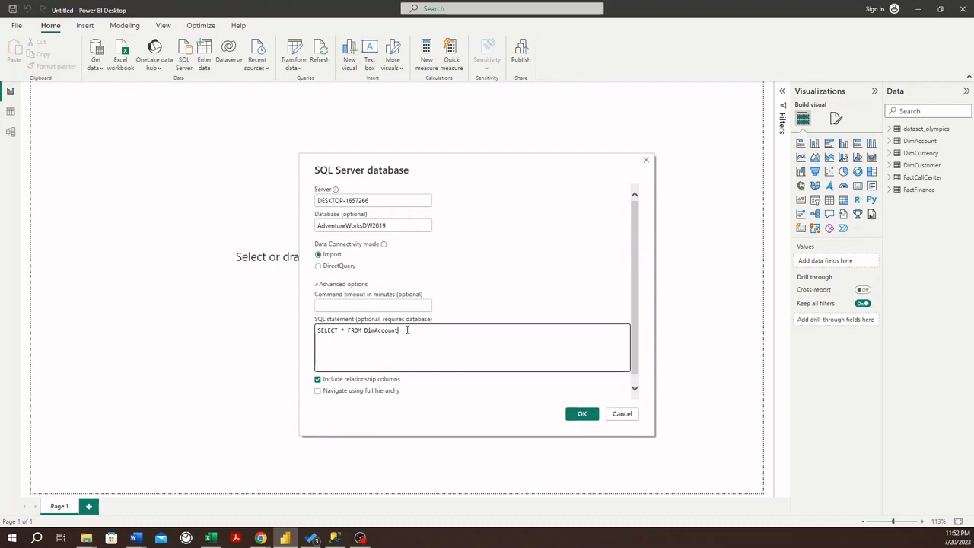
Step: Submit the connection, look over the previewed query result, and load it into the report
{"action": "left_click", "coordinate": [582, 413]}
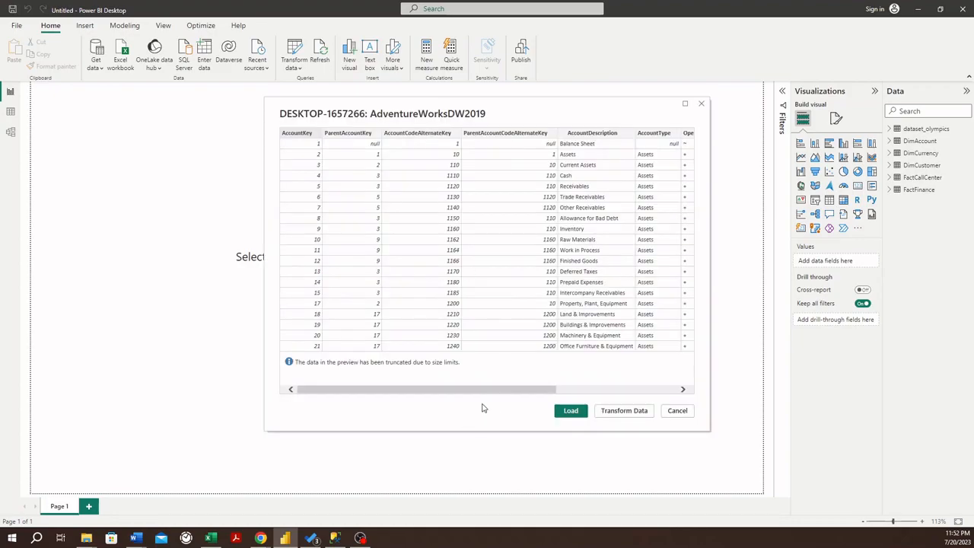
{"action": "left_click_drag", "start_coordinate": [486, 395], "coordinate": [392, 392]}
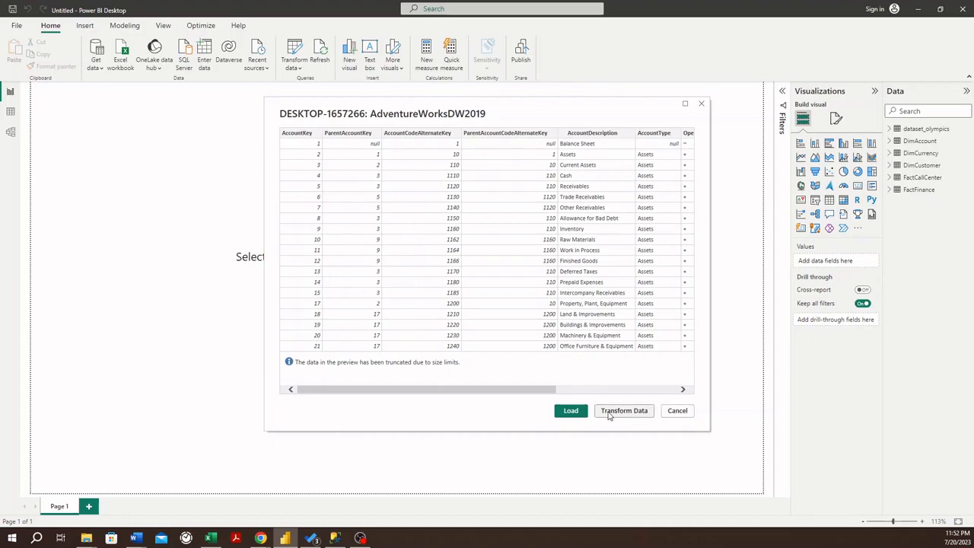
{"action": "left_click", "coordinate": [572, 411]}
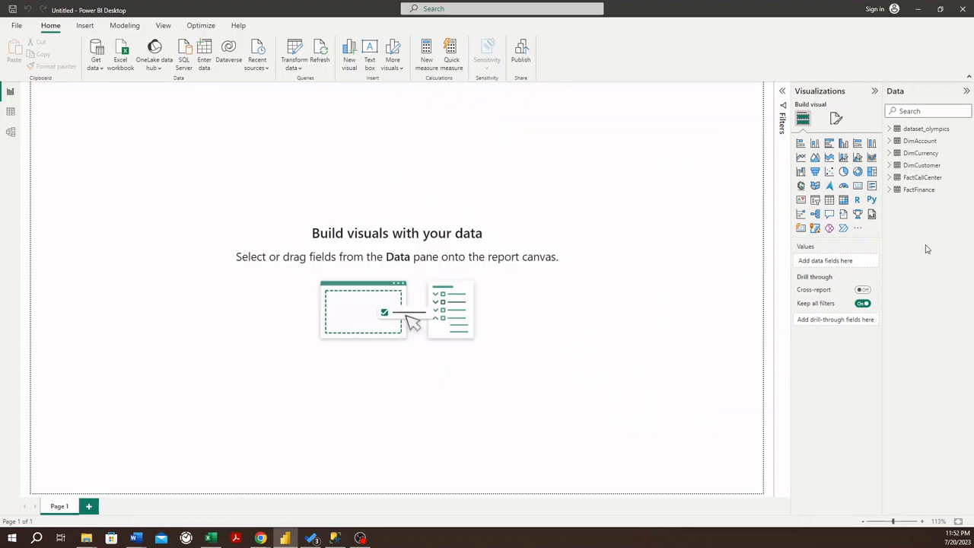